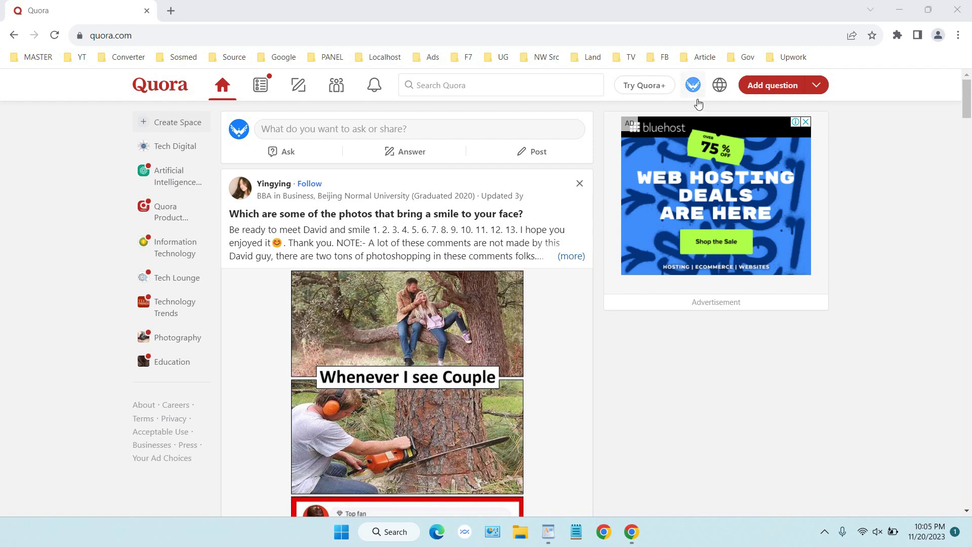
View the account's Monetization overview for owned Spaces and close it.
left_click(694, 91)
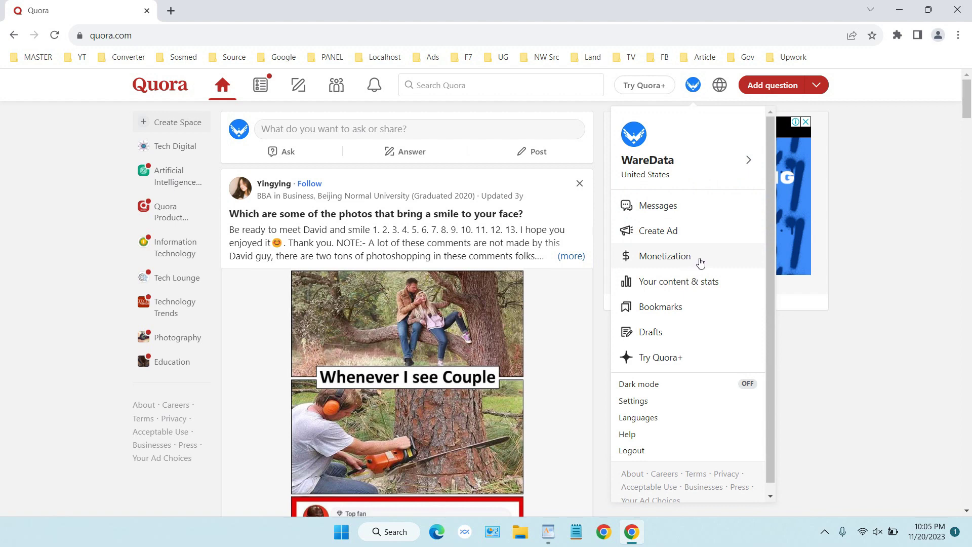
left_click(700, 262)
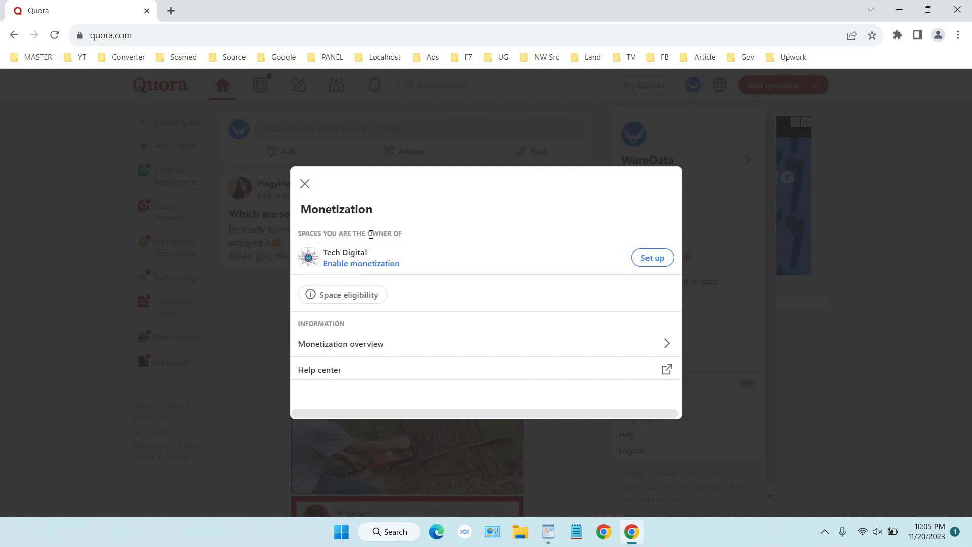
left_click(305, 185)
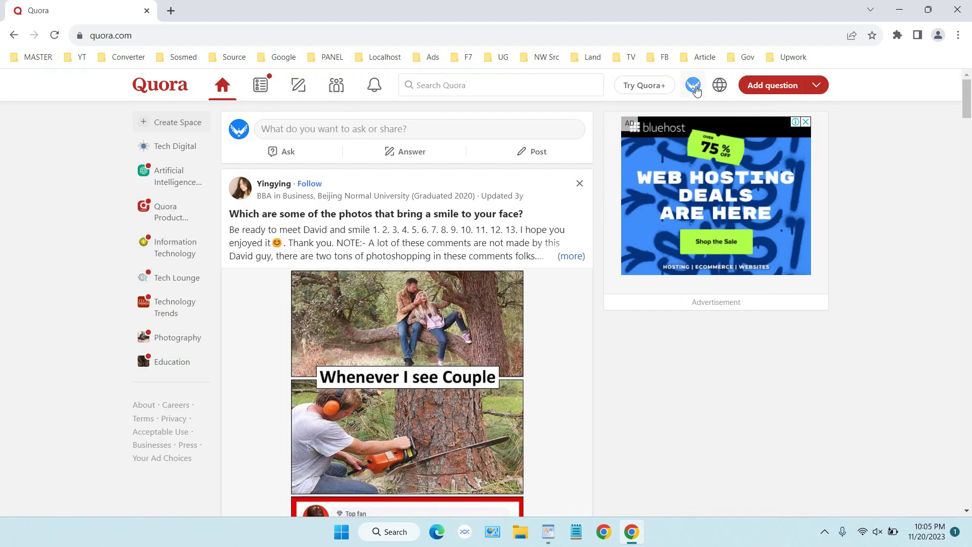
Open the profile page of the WareData account.
left_click(694, 86)
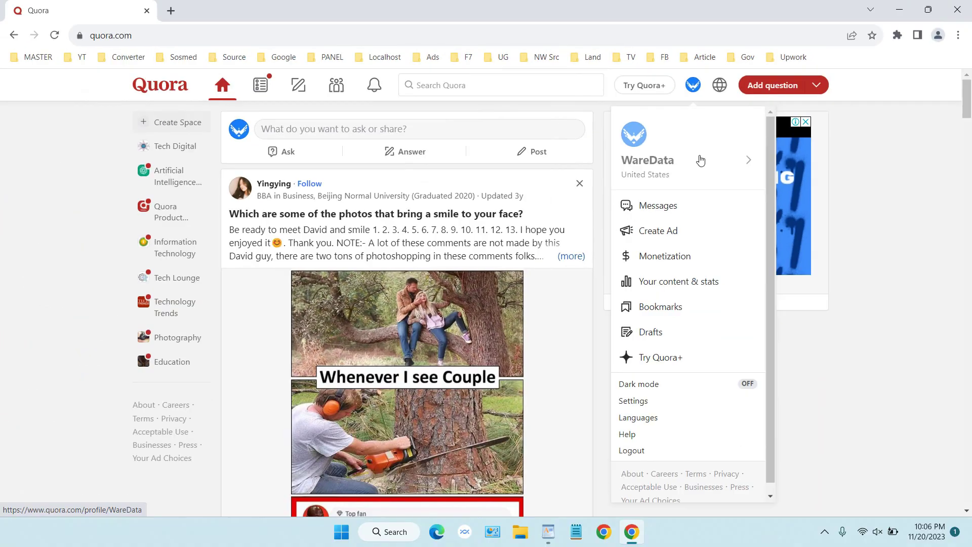
left_click(702, 158)
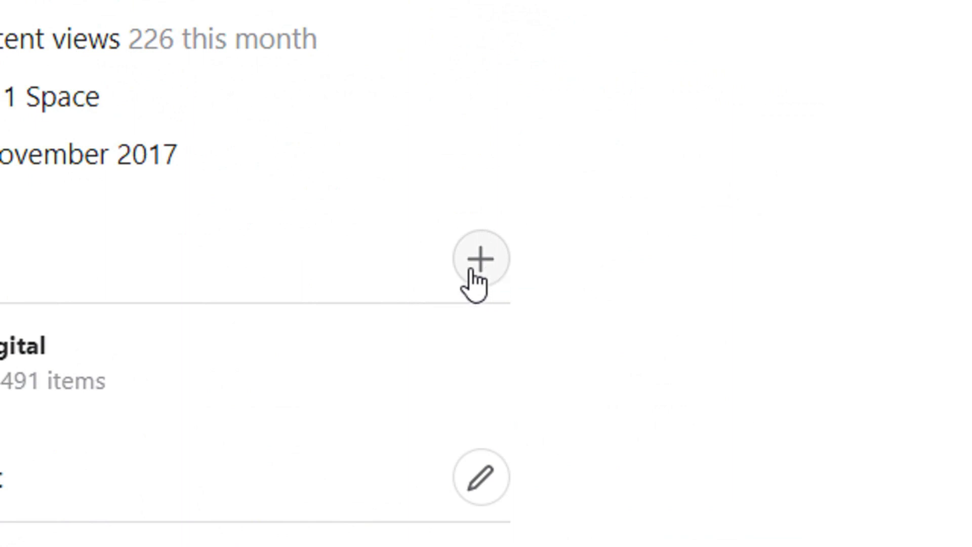
Inspect the name and brief description fields of the Create a Space form, and close it without creating a Space.
left_click(473, 268)
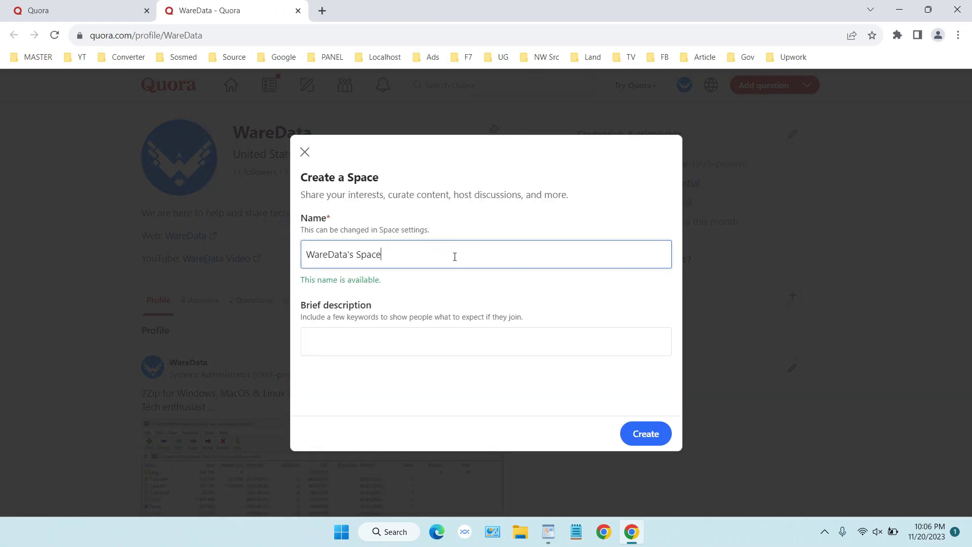
left_click_drag(446, 255, 368, 265)
left_click(376, 337)
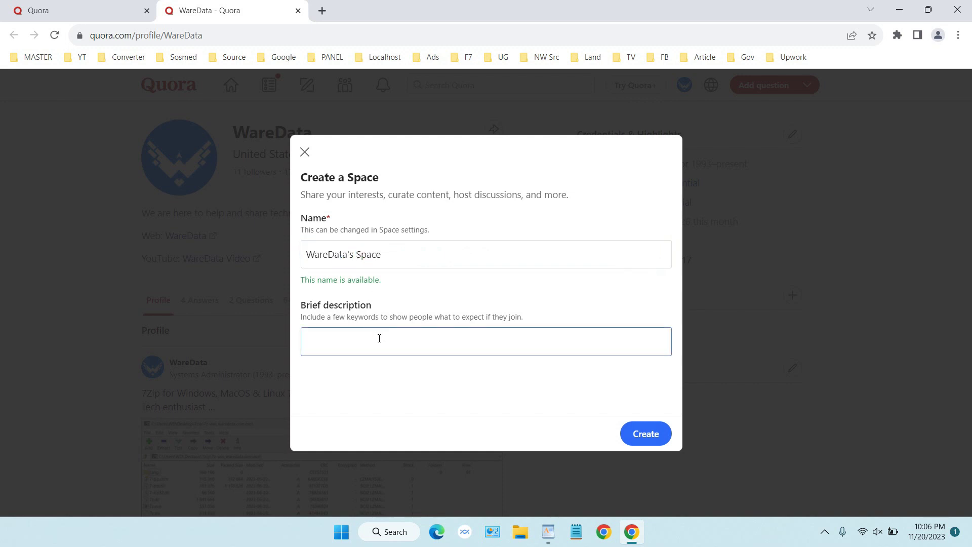
left_click(584, 379)
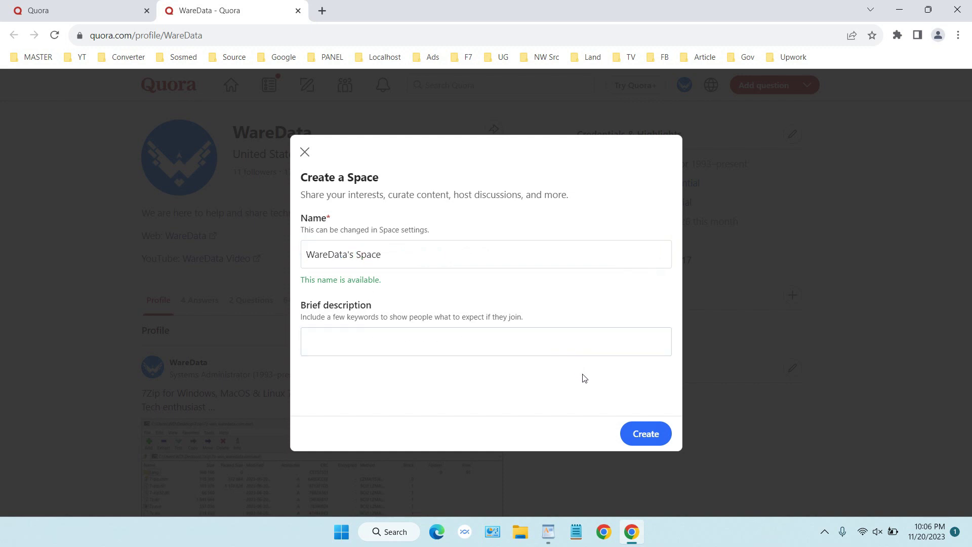
key("Escape")
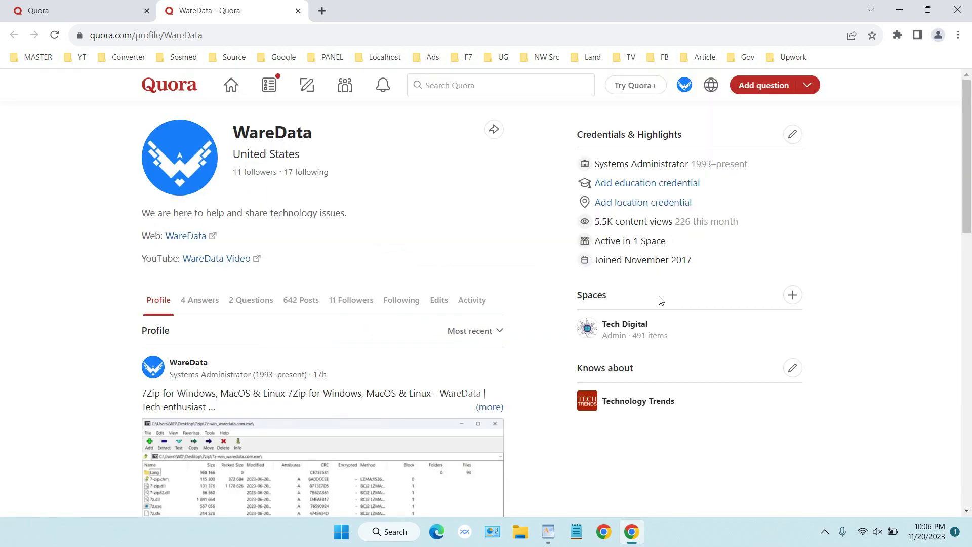
Open the Tech Digital Space from the profile and compare its web address with the profile's address.
left_click(635, 327)
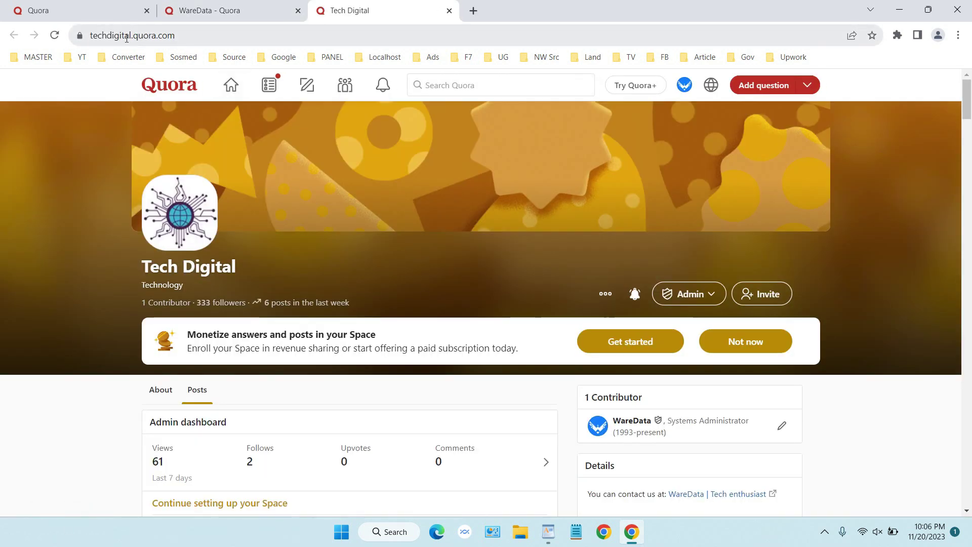
left_click(223, 11)
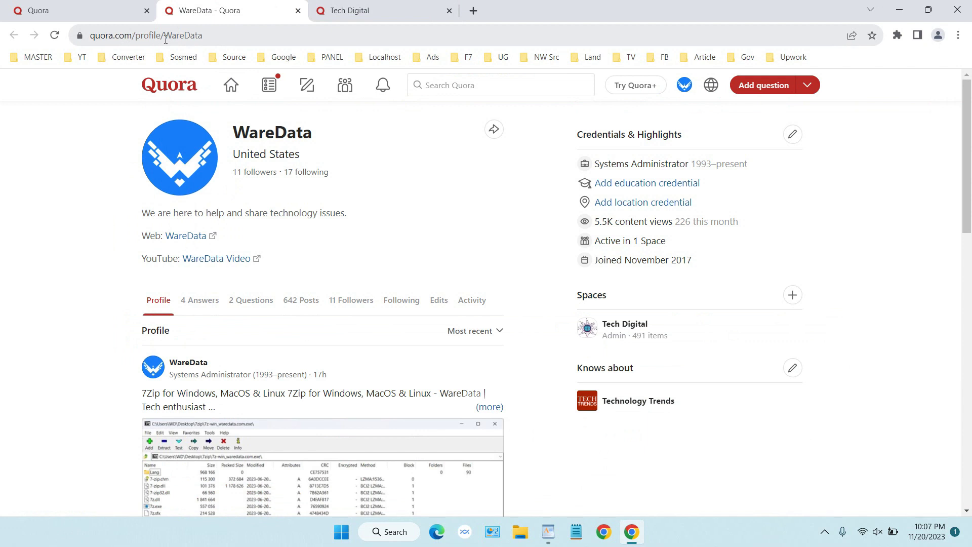
key("ctrl+Tab")
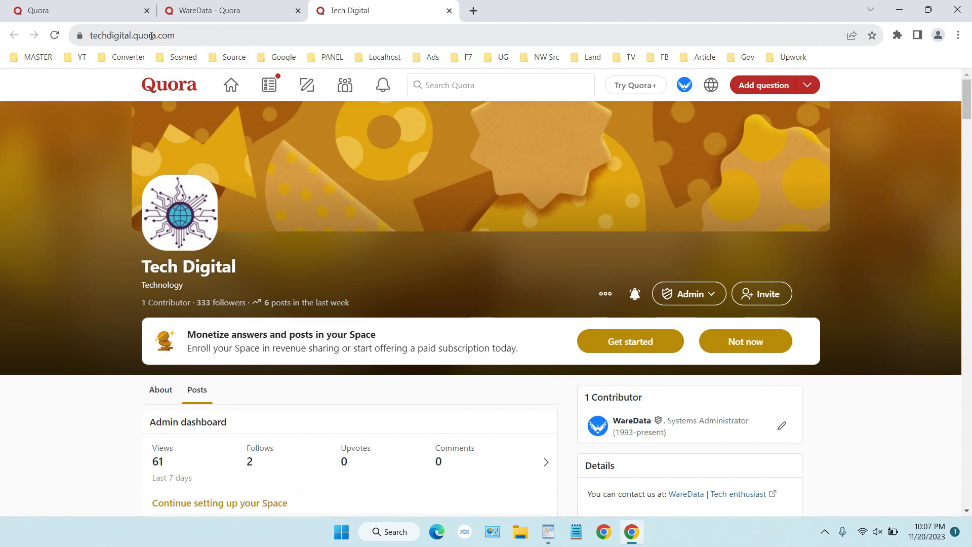
Read the Space's monetization offer, view the available Space monetization programs, and exit the setup without enabling any.
scroll(300, 227, "down", 3)
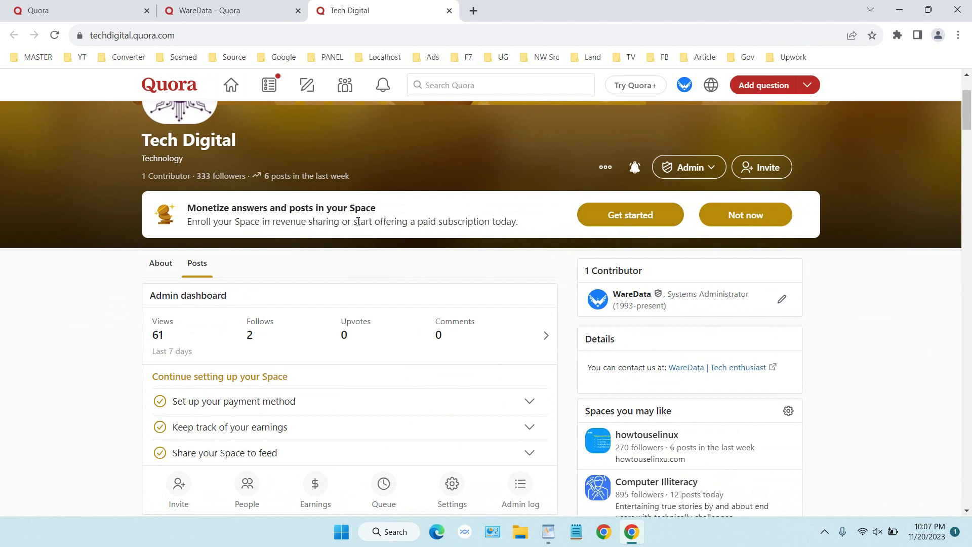
left_click_drag(187, 208, 529, 224)
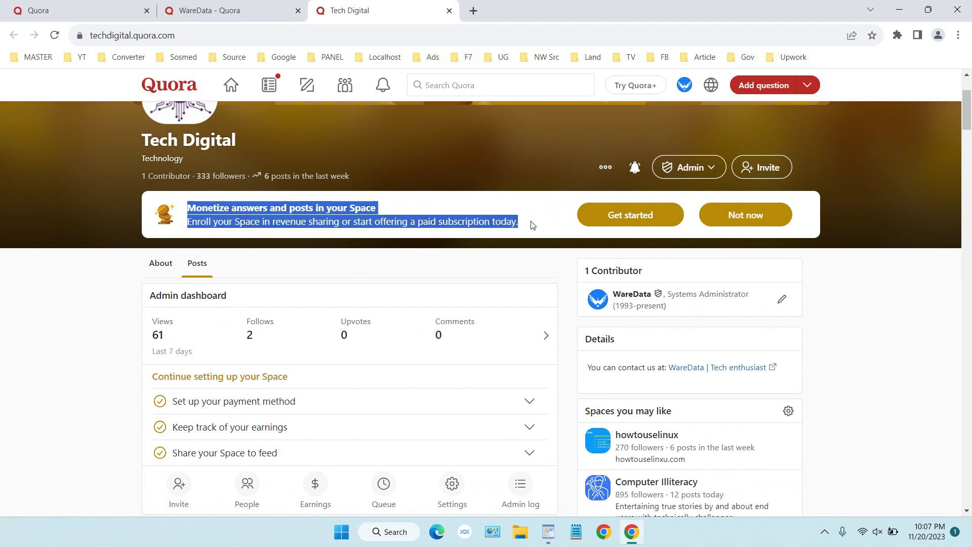
left_click(531, 222)
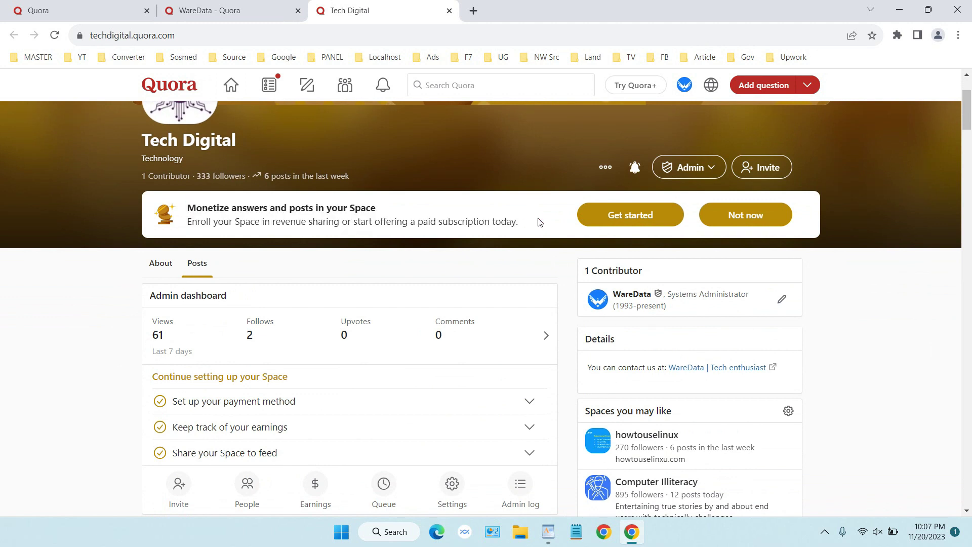
left_click(612, 218)
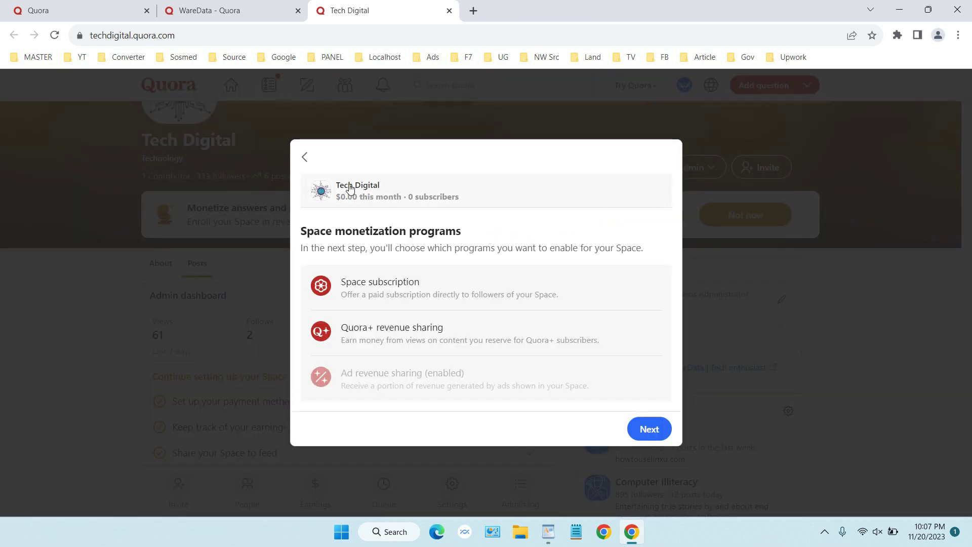
left_click(305, 157)
left_click(593, 306)
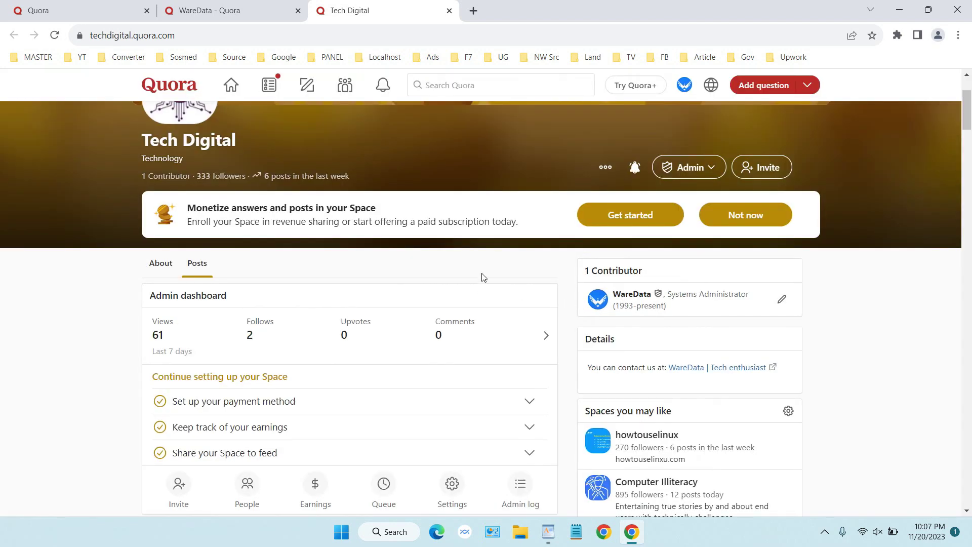
Open the Earnings page in the Tech Digital Space's admin dashboard and reload it.
scroll(474, 248, "down", 1)
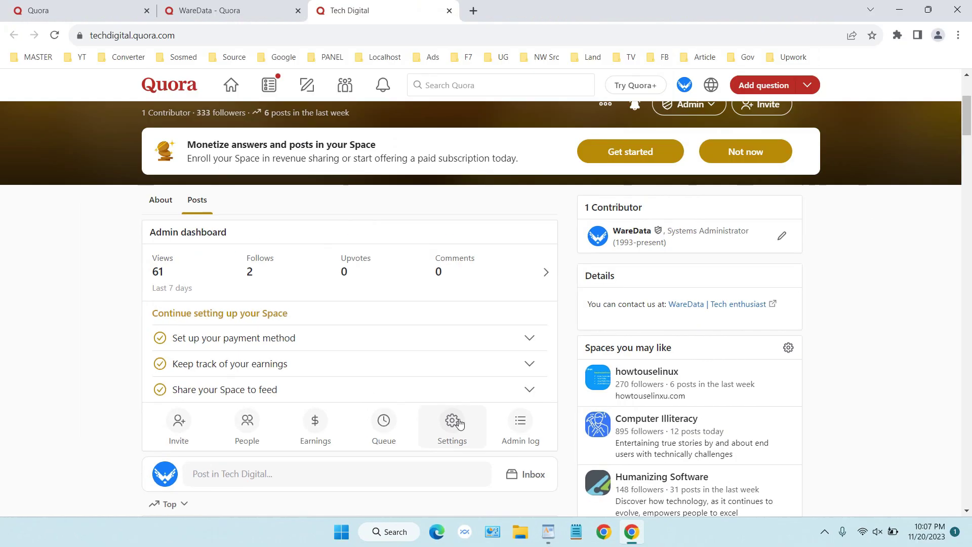
left_click(459, 423)
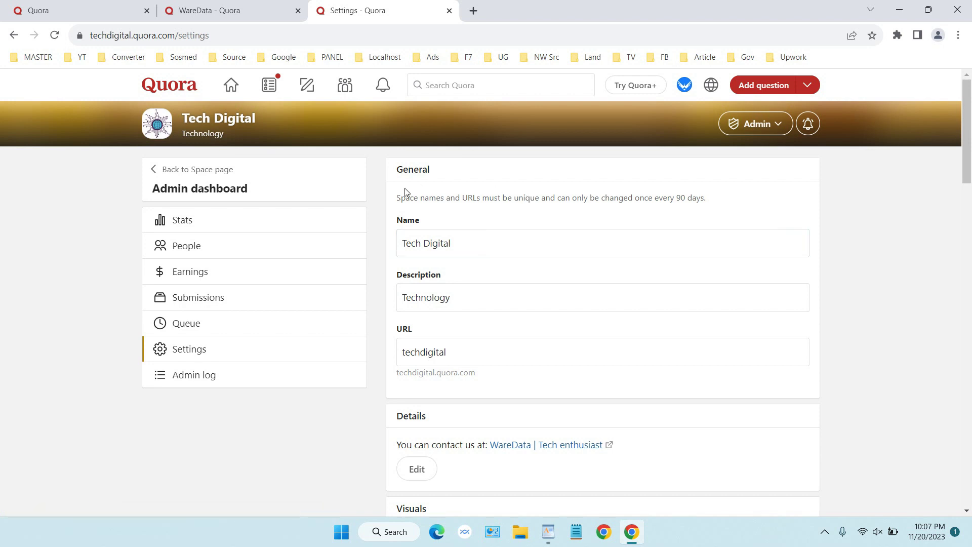
left_click(230, 278)
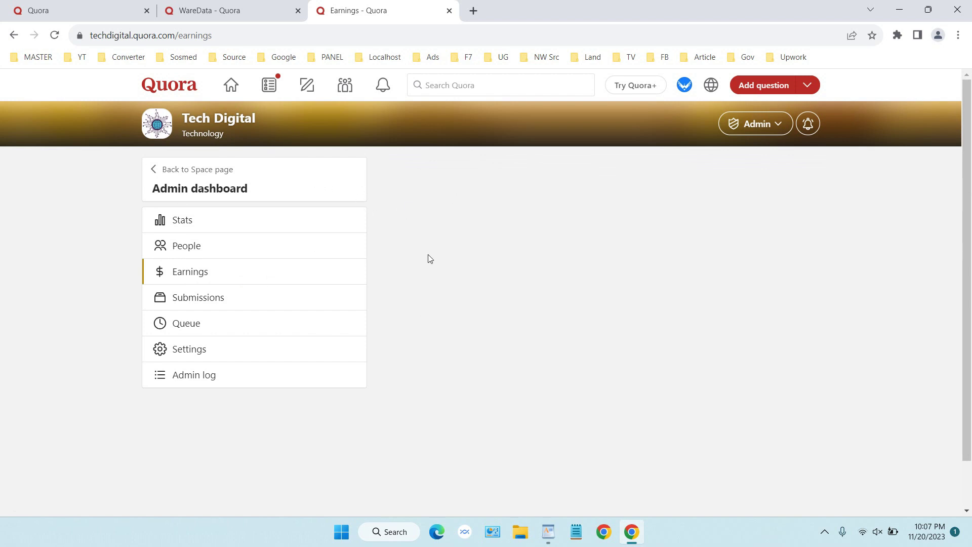
left_click(54, 39)
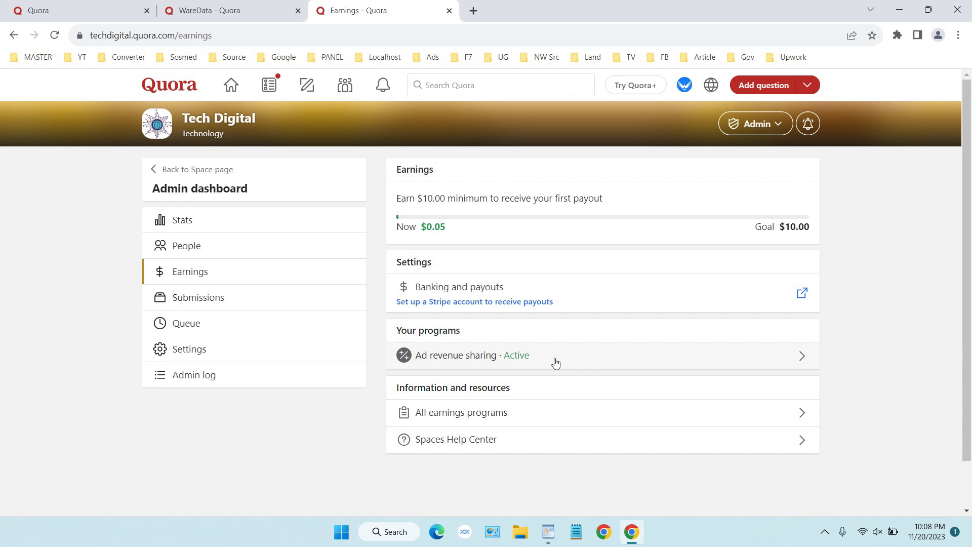
Open the frequently asked questions article from the Ad revenue sharing program's details and highlight its title.
left_click(597, 358)
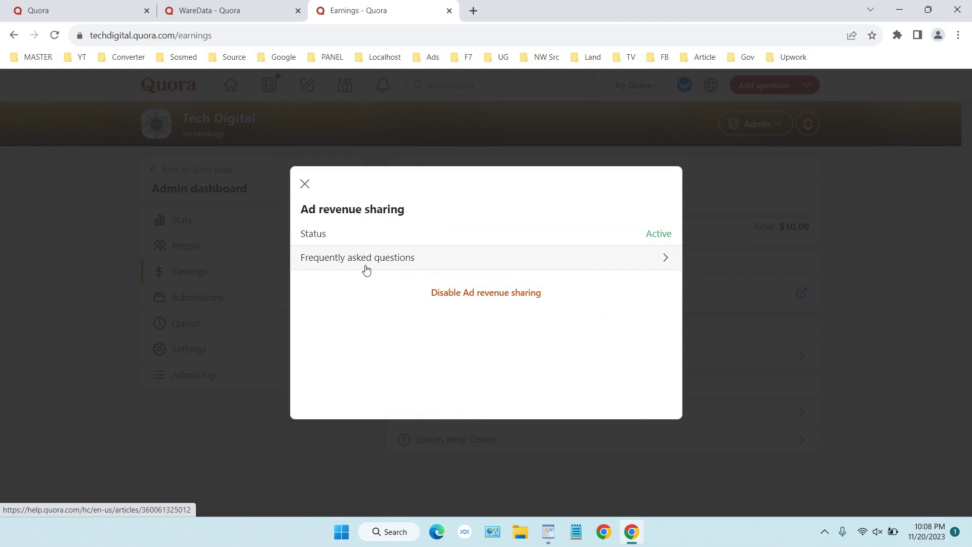
left_click(385, 268)
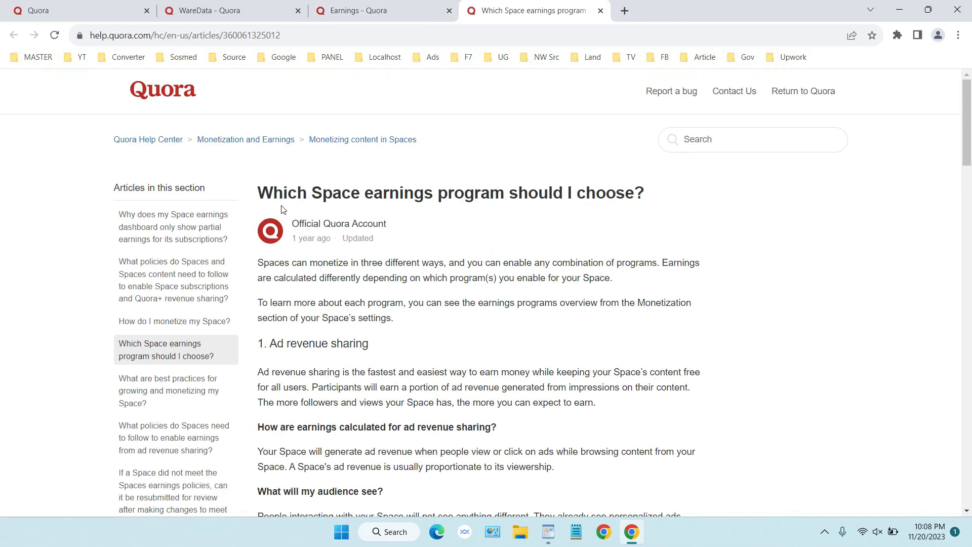
left_click_drag(259, 195, 603, 188)
left_click_drag(640, 192, 641, 192)
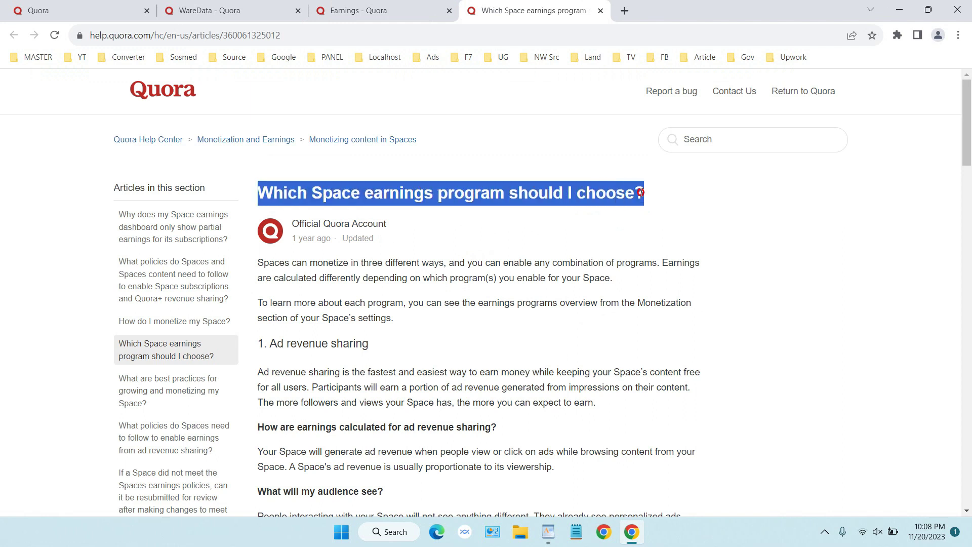
Examine the article's sections on Ad revenue sharing, Quora+ revenue sharing and Space subscriptions, highlighting the program headings.
scroll(277, 241, "down", 2)
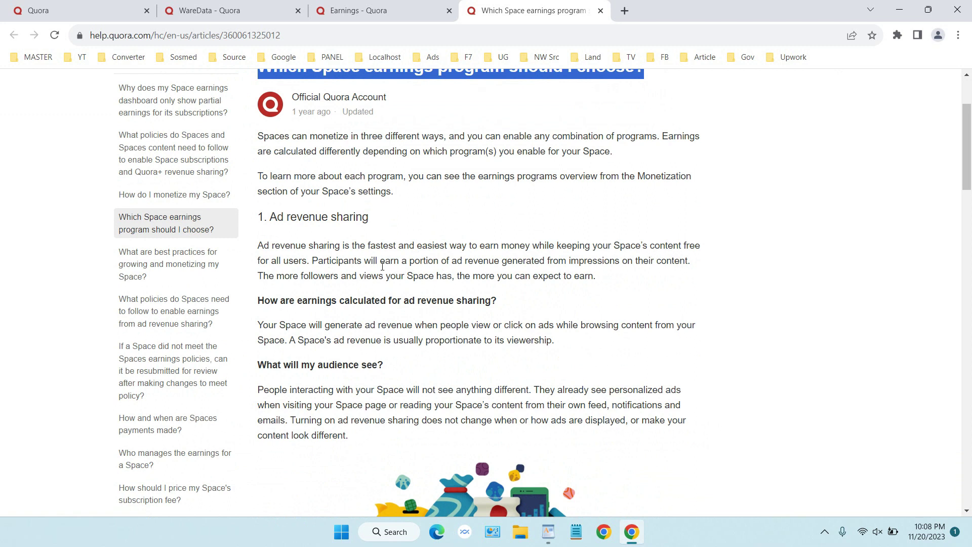
scroll(341, 232, "down", 4)
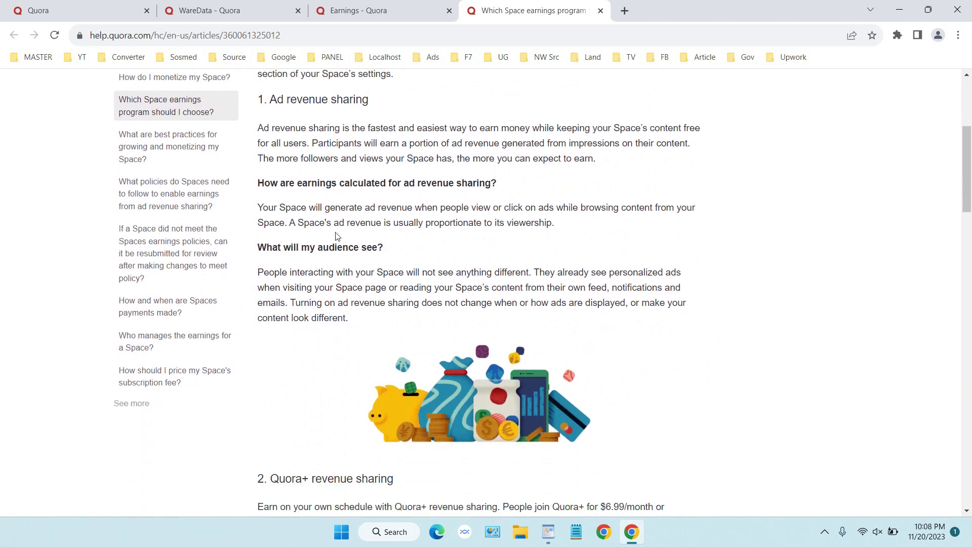
scroll(341, 231, "down", 5)
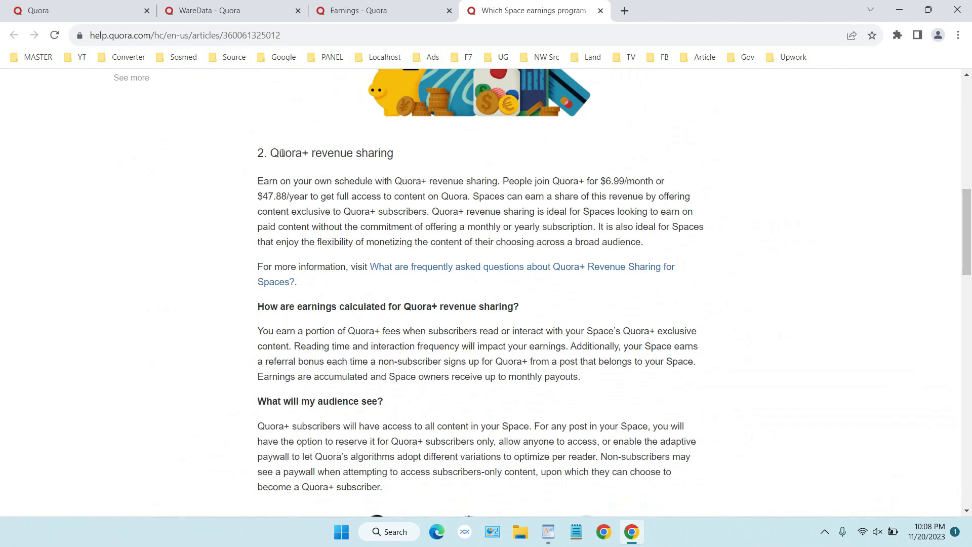
left_click_drag(256, 160, 644, 241)
scroll(470, 173, "down", 3)
scroll(470, 173, "down", 9)
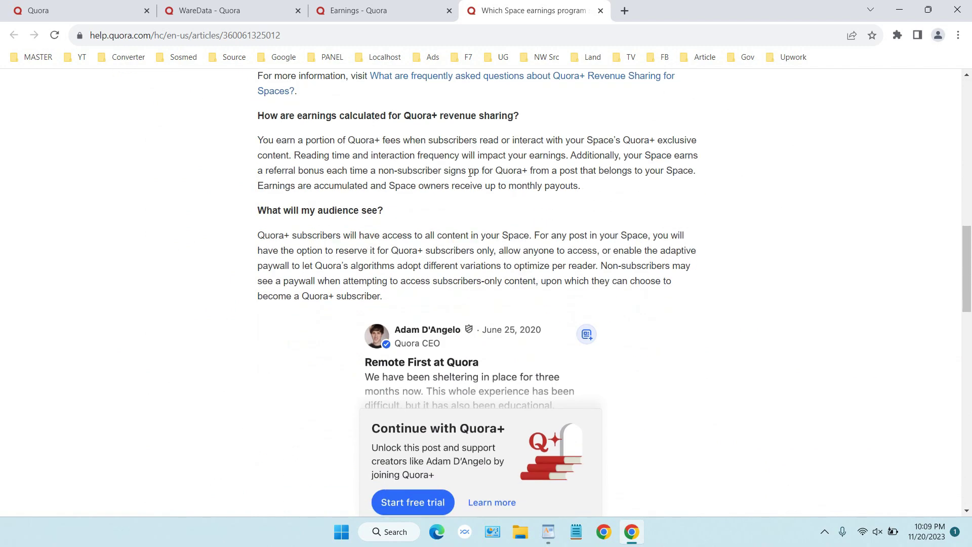
left_click_drag(256, 113, 378, 114)
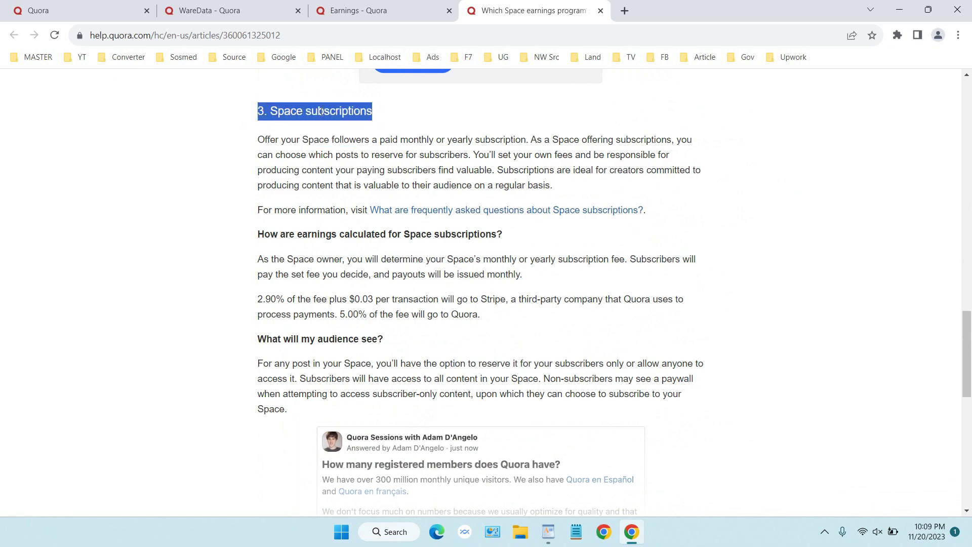
scroll(367, 118, "up", 15)
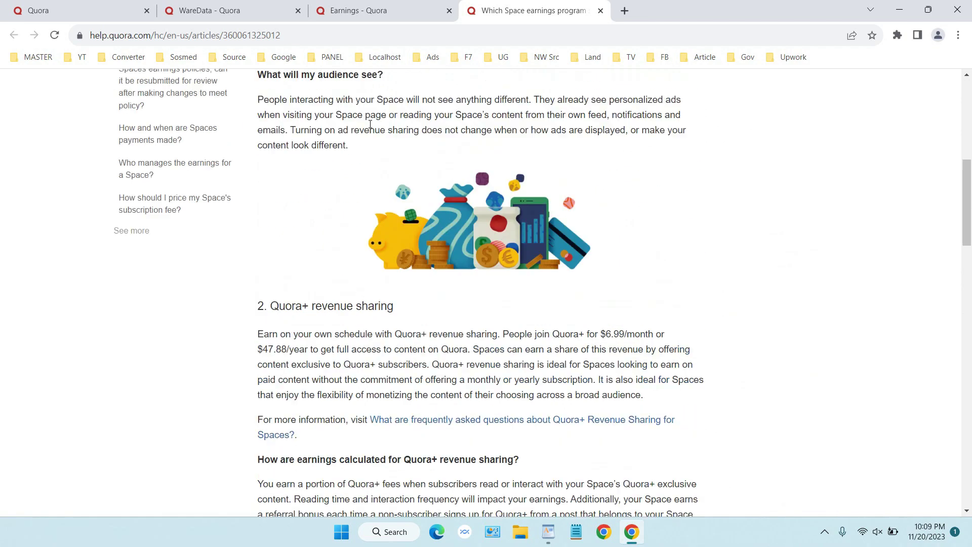
scroll(369, 126, "up", 3)
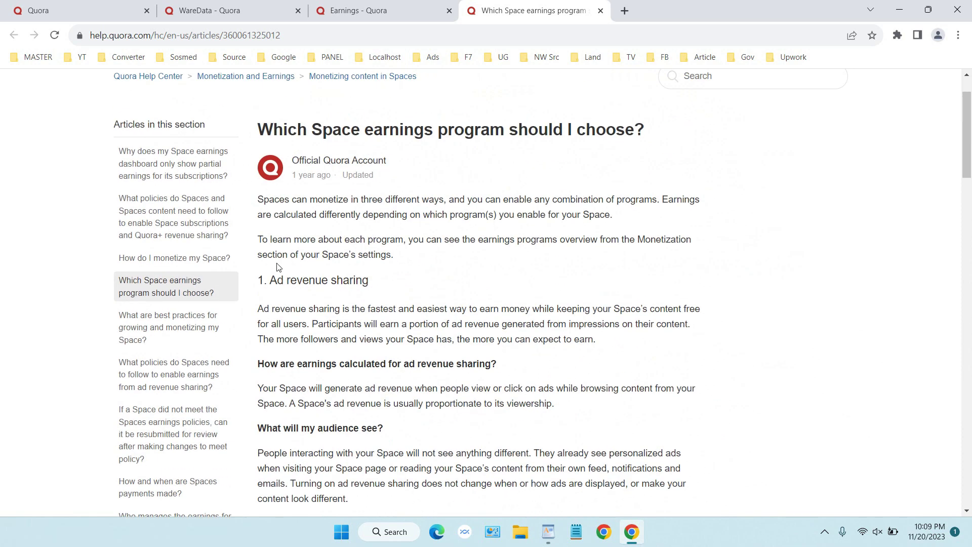
left_click_drag(259, 280, 377, 285)
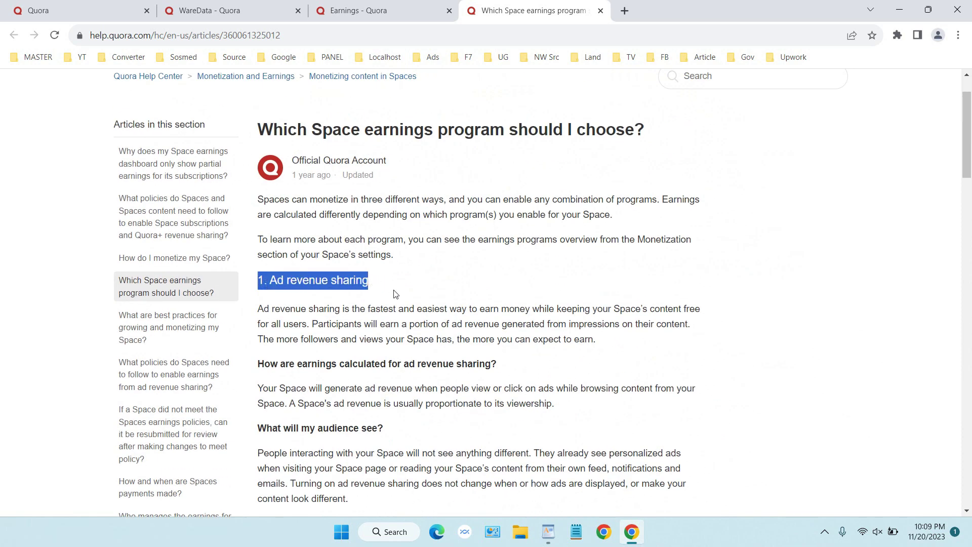
Close the Ad revenue sharing details and return to the Tech Digital Space's main page.
left_click(353, 7)
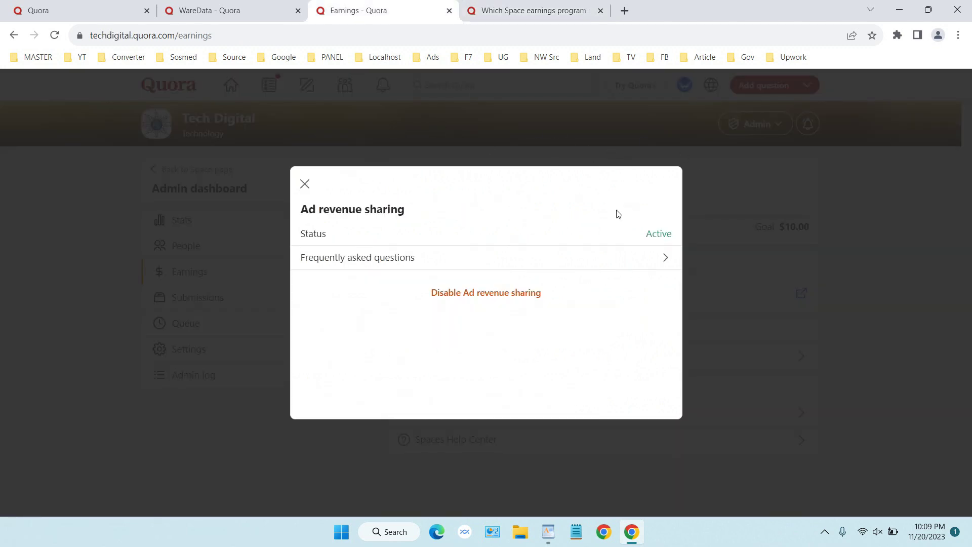
left_click(305, 183)
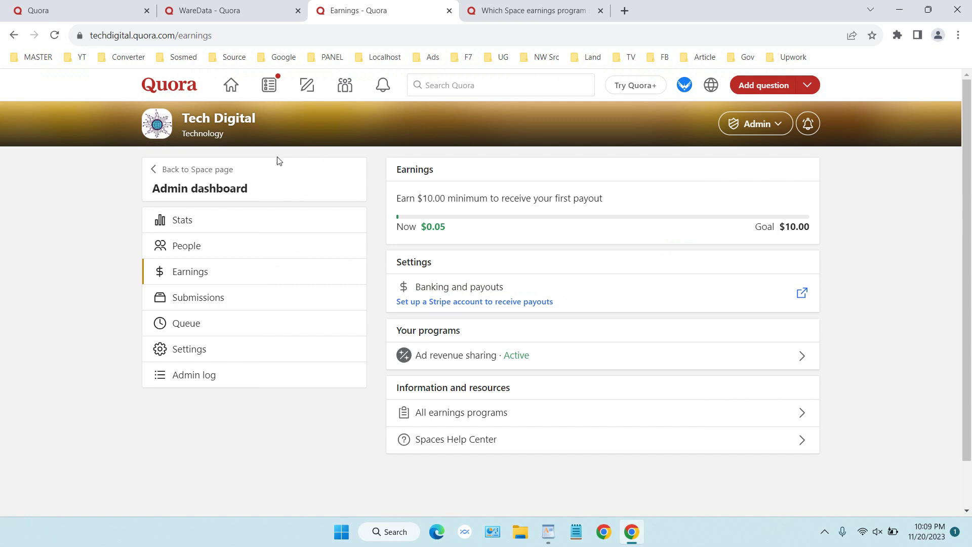
left_click(182, 170)
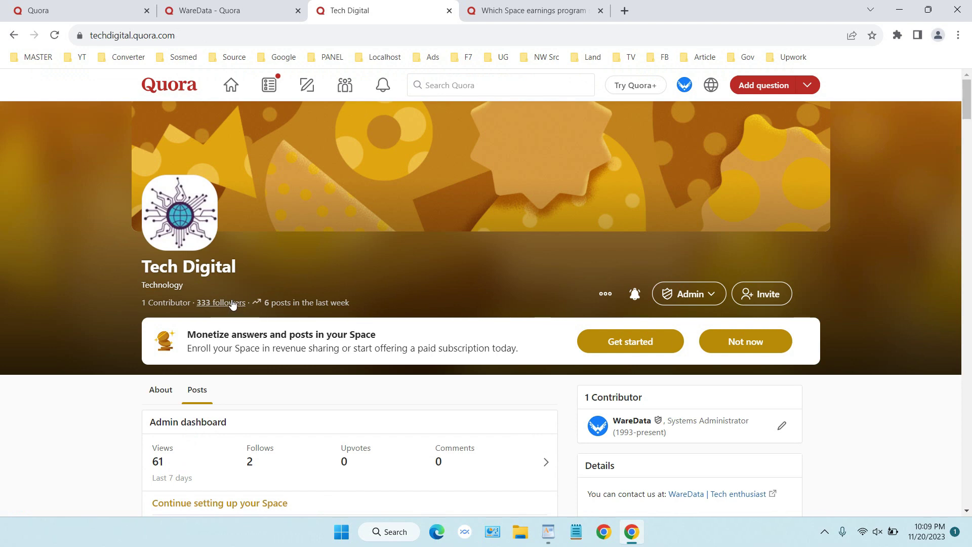
Review the help article on choosing a Space earnings program, from Ad revenue sharing through Quora+ revenue sharing to Space subscriptions.
left_click(533, 11)
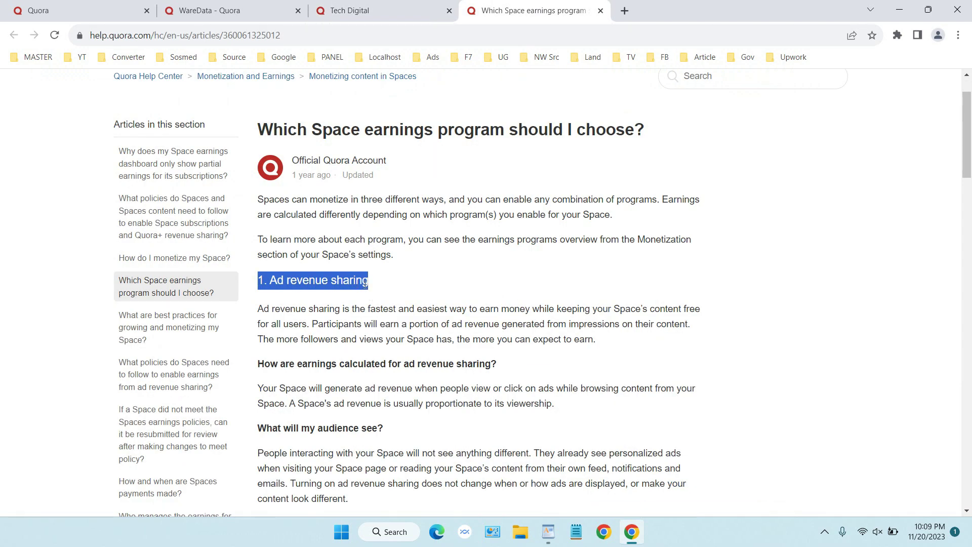
scroll(365, 282, "down", 1)
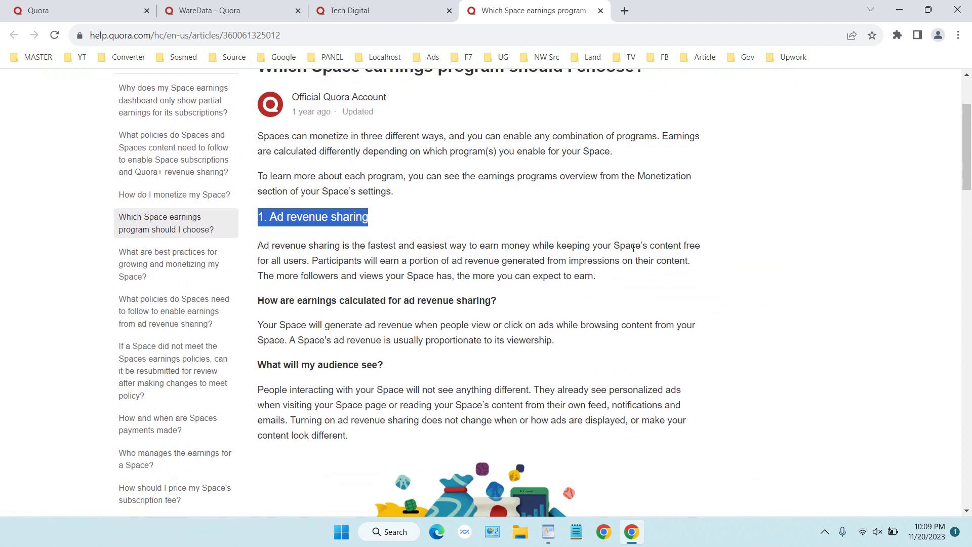
scroll(339, 275, "down", 6)
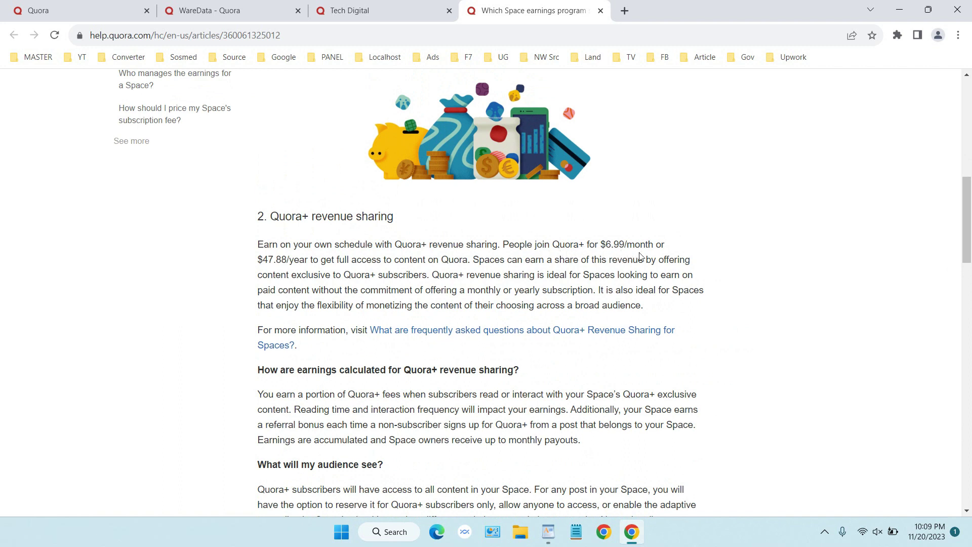
scroll(706, 256, "down", 10)
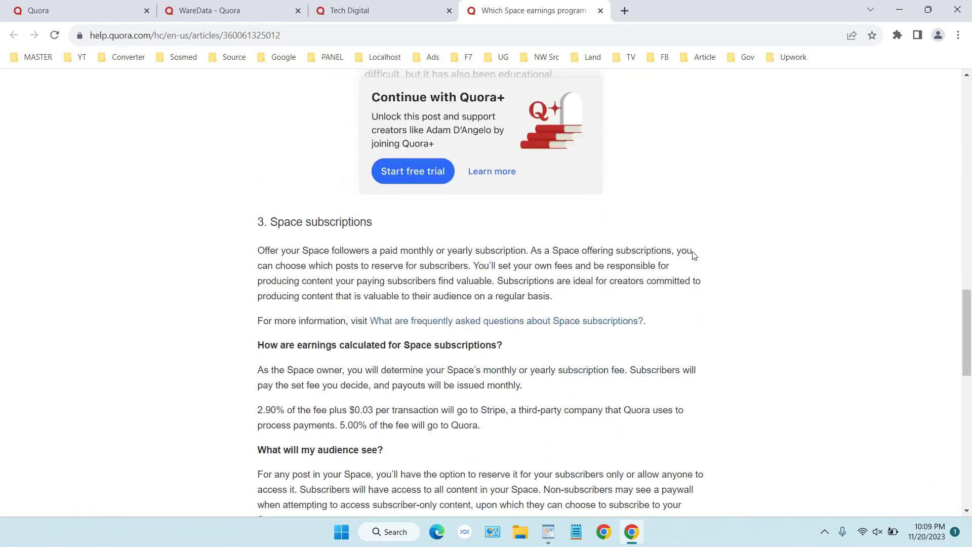
scroll(694, 256, "down", 2)
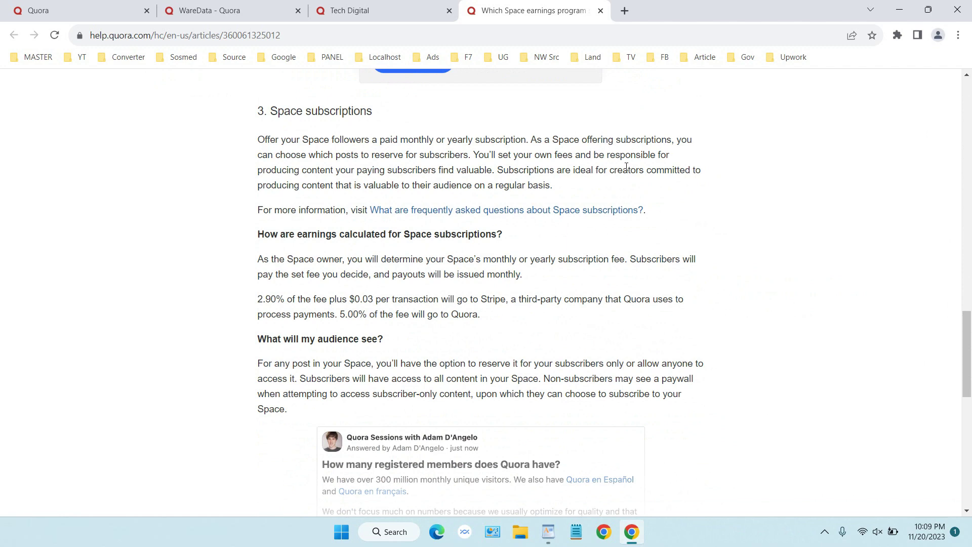
scroll(628, 167, "down", 8)
scroll(627, 183, "up", 4)
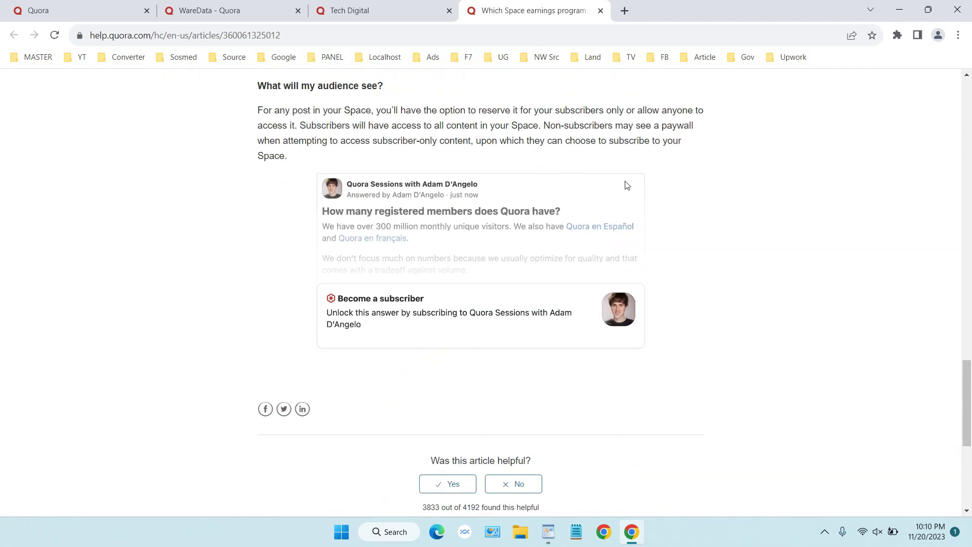
Return to the Tech Digital Space, go through its settings to the admin dashboard's Earnings page and reload it.
left_click(382, 6)
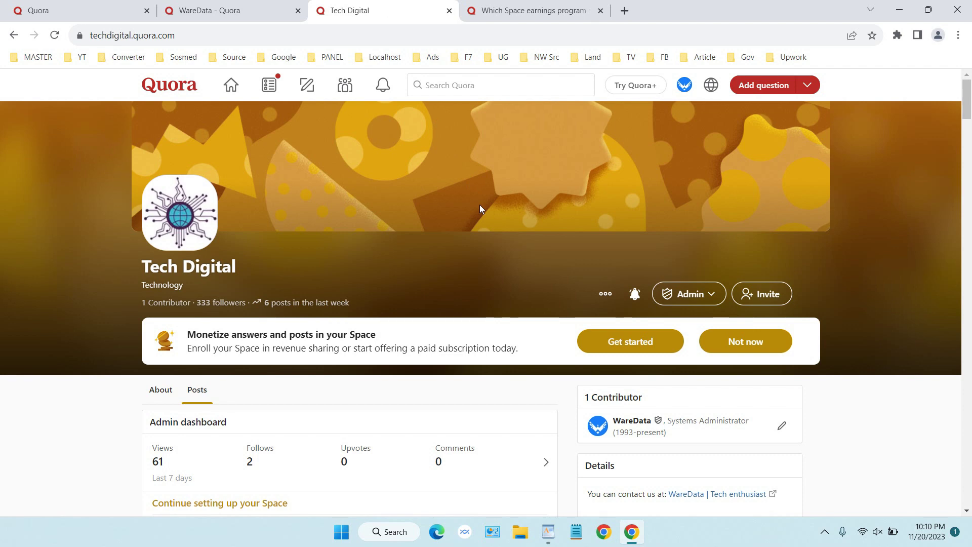
scroll(480, 208, "down", 1)
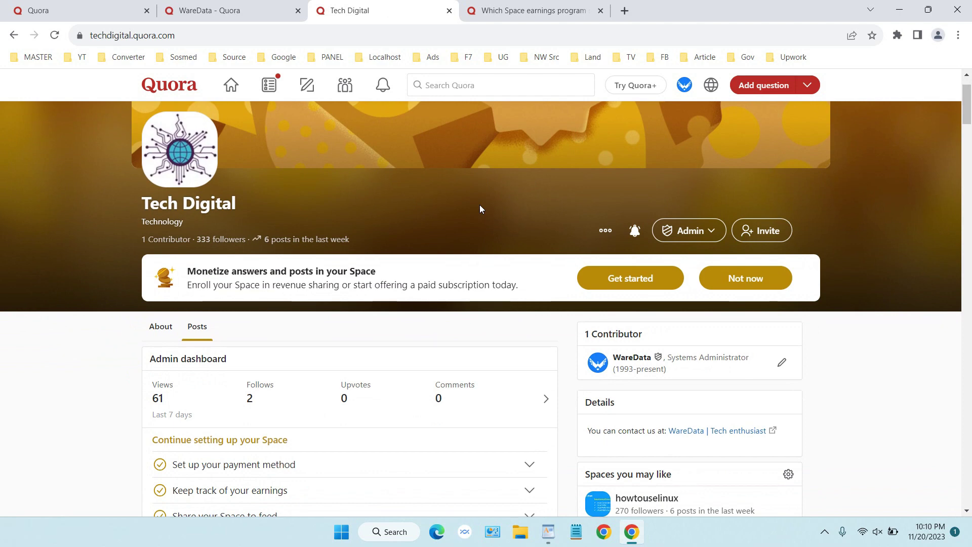
scroll(419, 264, "down", 1)
scroll(420, 264, "down", 2)
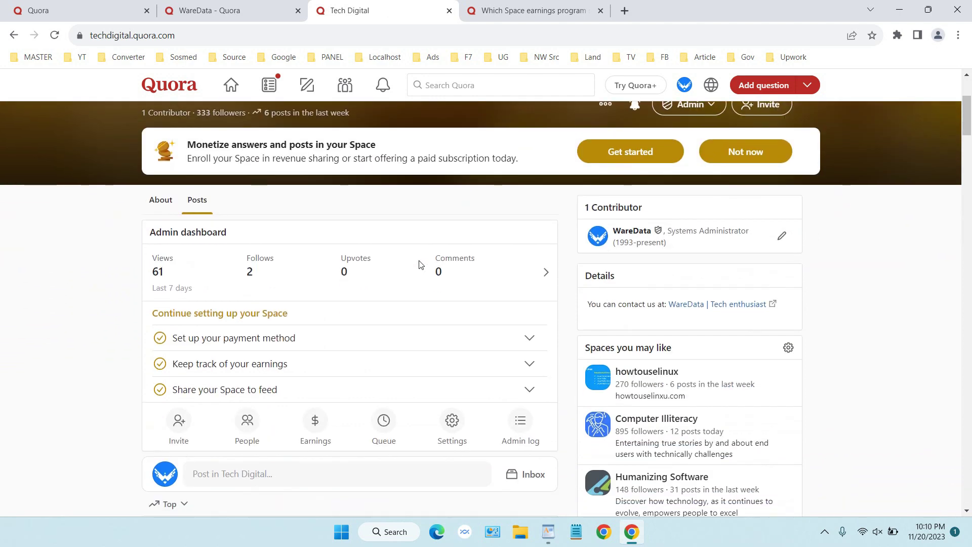
scroll(443, 269, "down", 3)
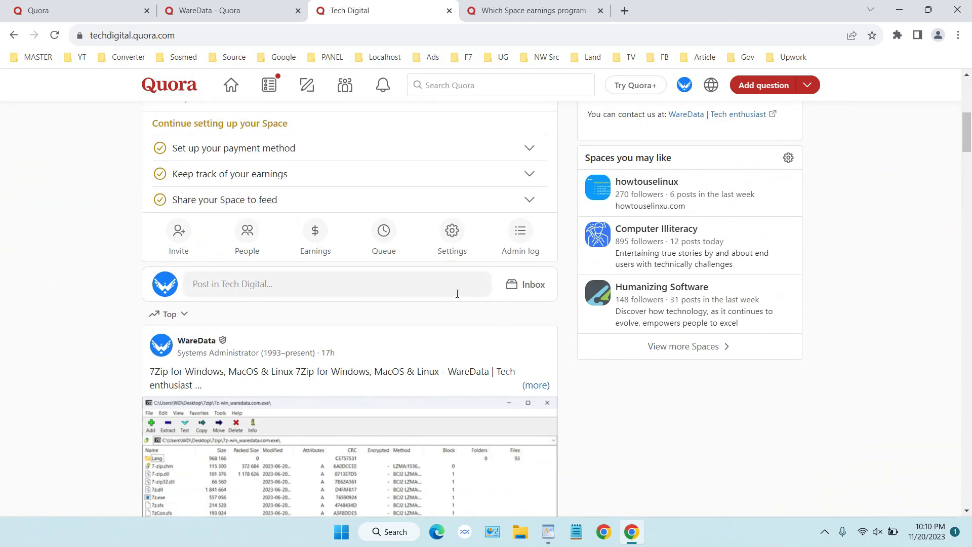
left_click(450, 240)
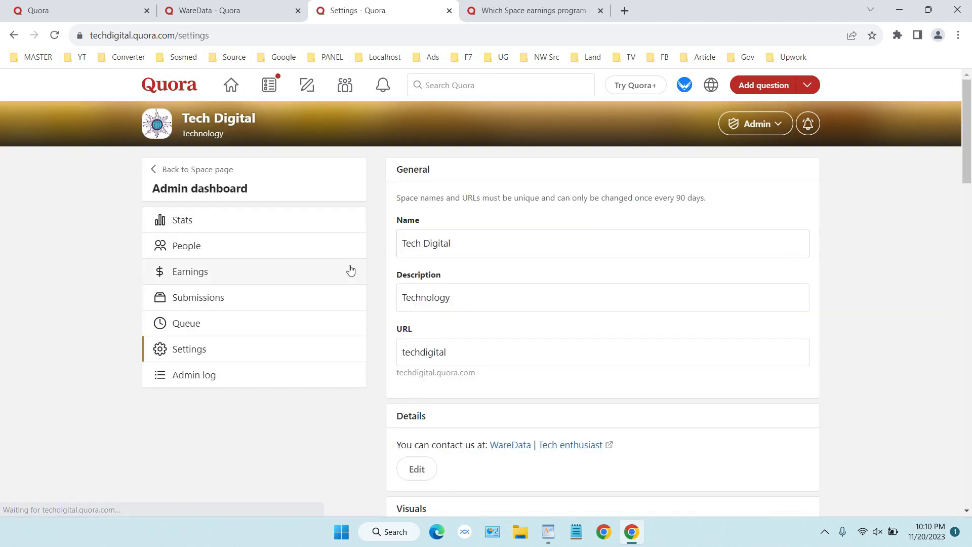
left_click(202, 275)
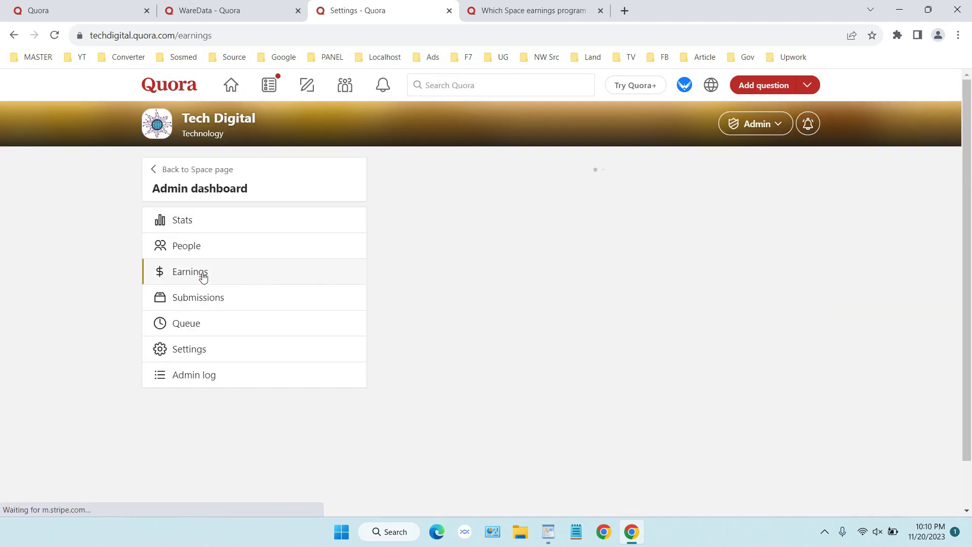
left_click(54, 35)
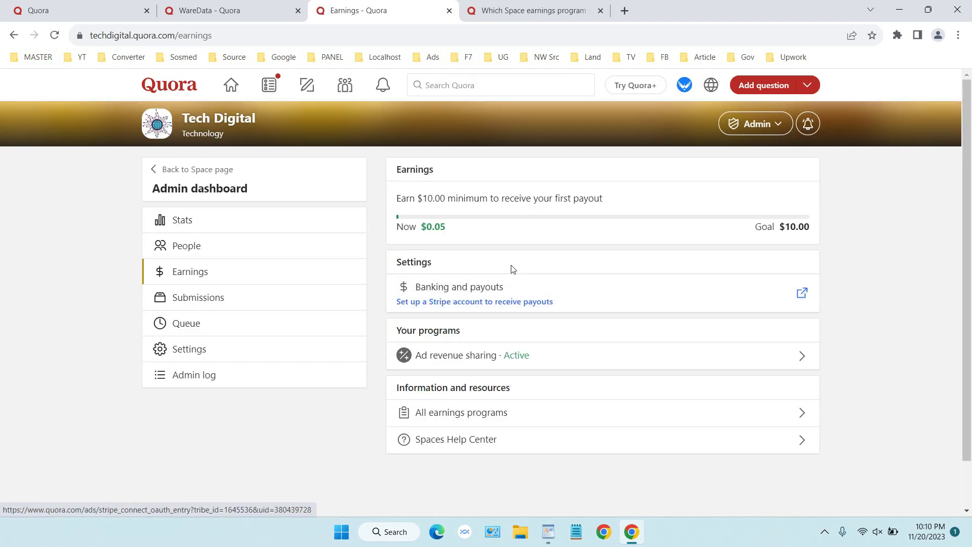